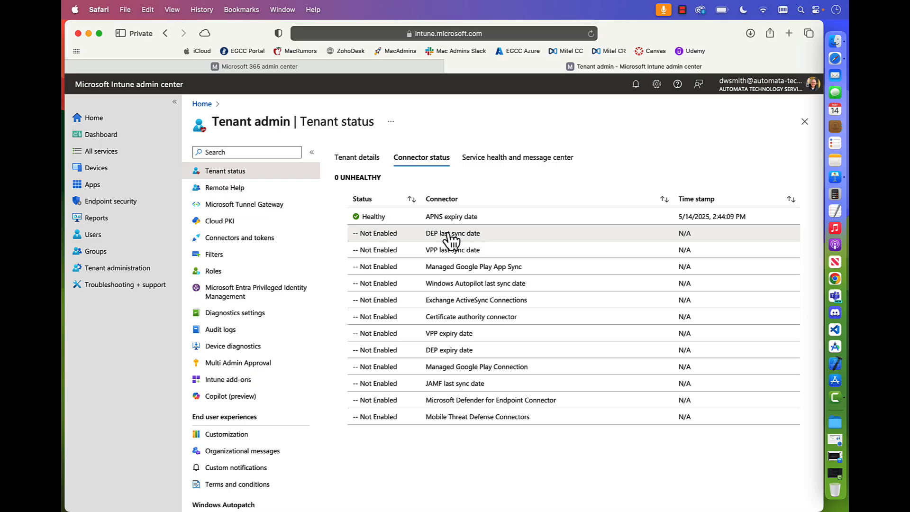
# Open the enrollment program tokens from the DEP last sync date connector and start adding a new token.
pyautogui.click(452, 237)
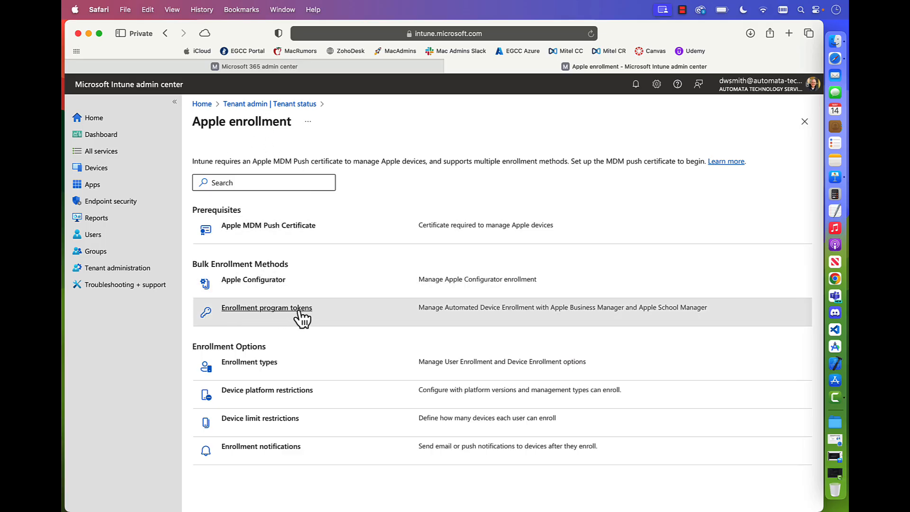
pyautogui.click(276, 310)
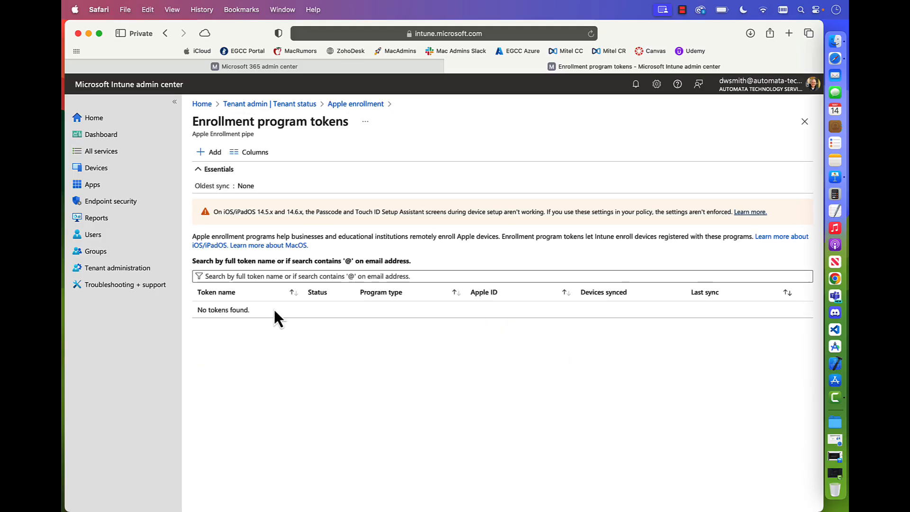
pyautogui.click(208, 157)
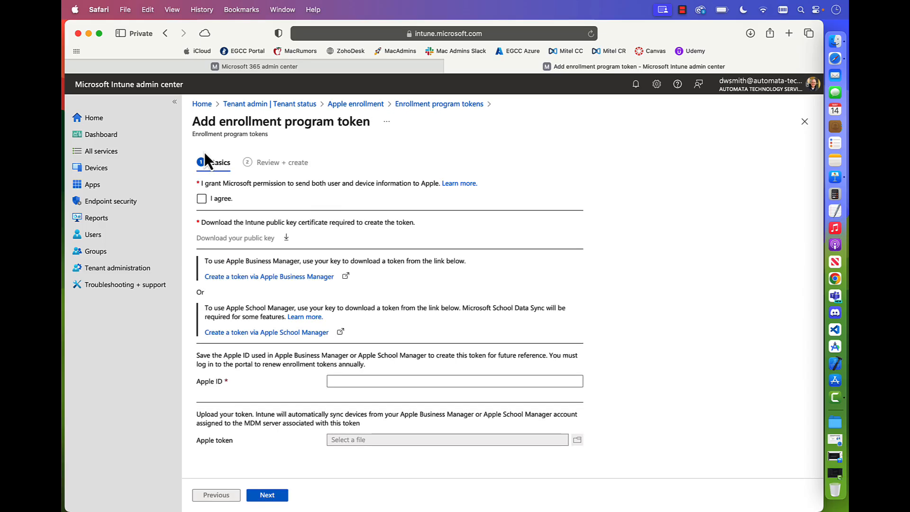
# Agree to grant Microsoft permission to send data to Apple, and download the Intune public key, allowing the download.
pyautogui.click(202, 199)
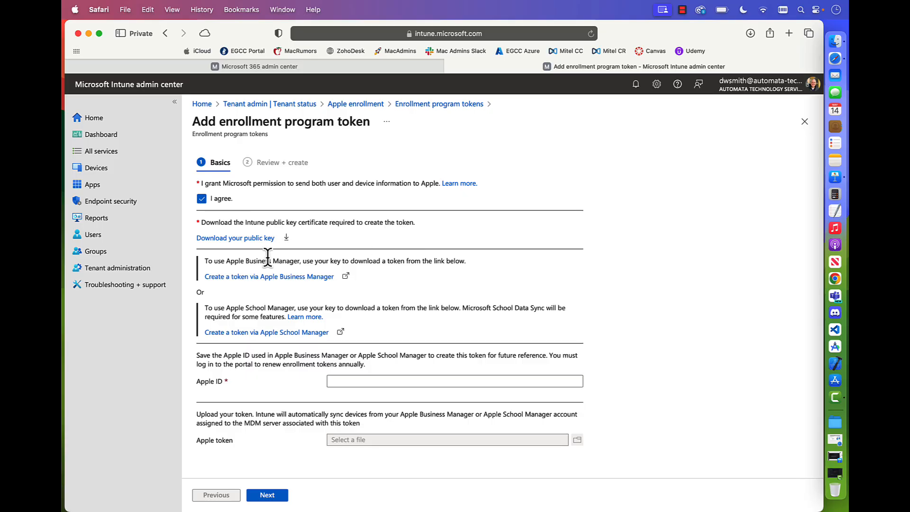
pyautogui.click(255, 239)
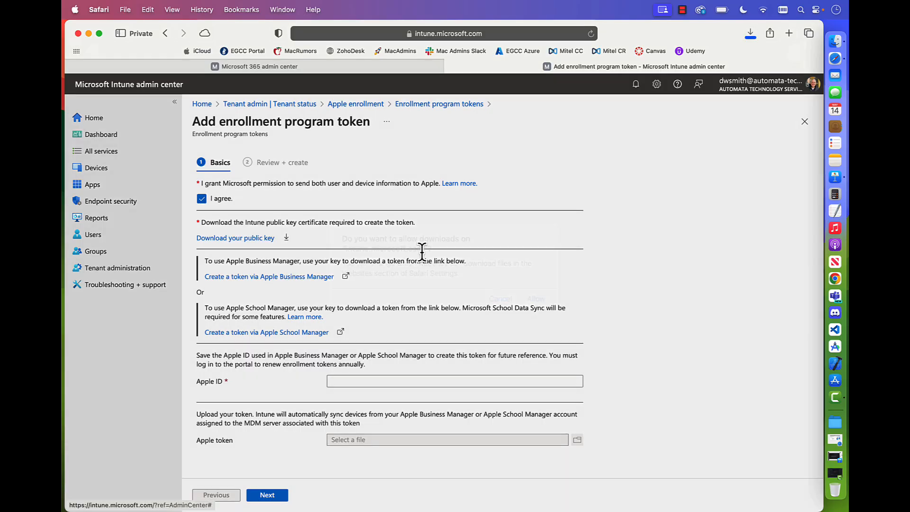
pyautogui.click(538, 302)
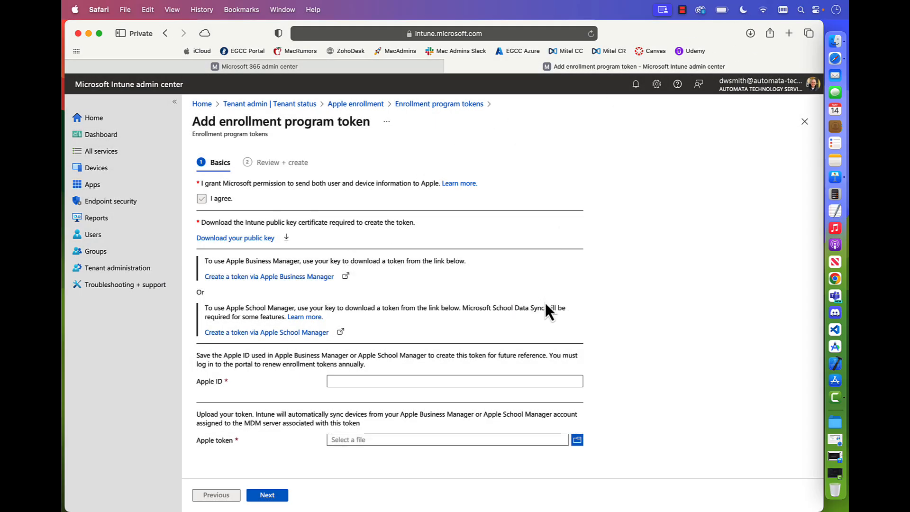
# Place the downloaded IntuneKey[05_14_24, 3_02 PM].pem file on the desktop and restore the browser window's position.
pyautogui.moveTo(711, 28); pyautogui.dragTo(609, 29)
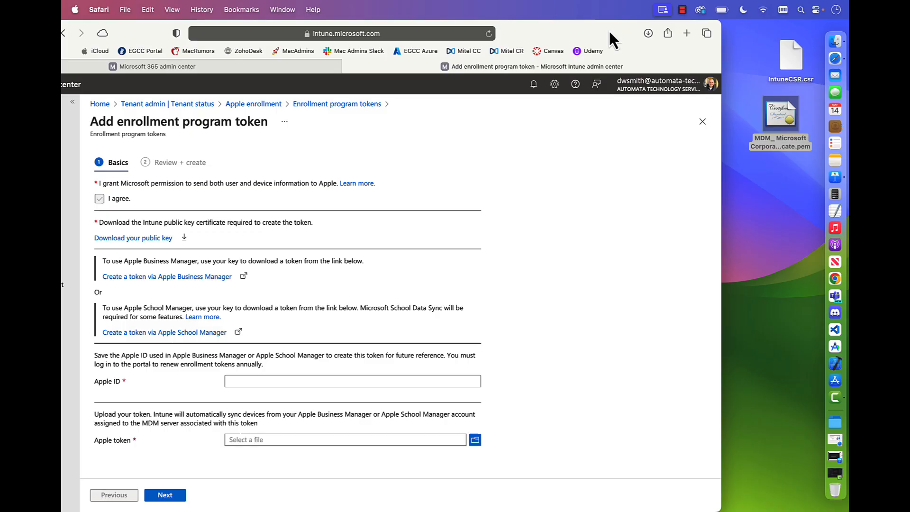
pyautogui.click(648, 34)
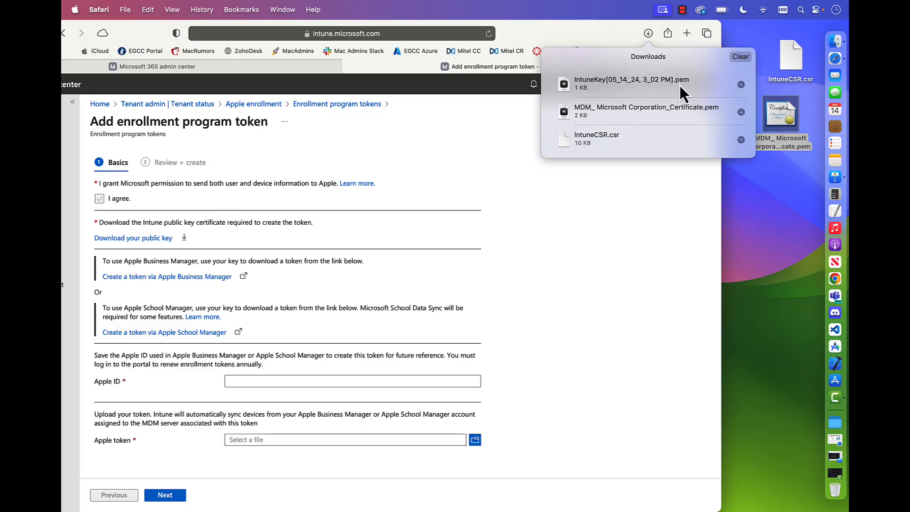
pyautogui.moveTo(564, 82); pyautogui.dragTo(772, 204)
pyautogui.click(599, 26)
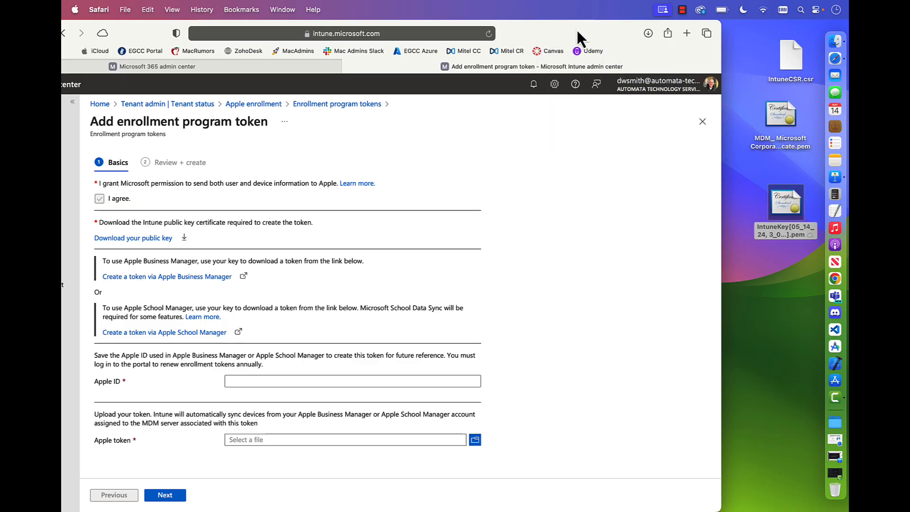
pyautogui.moveTo(571, 30); pyautogui.dragTo(673, 22)
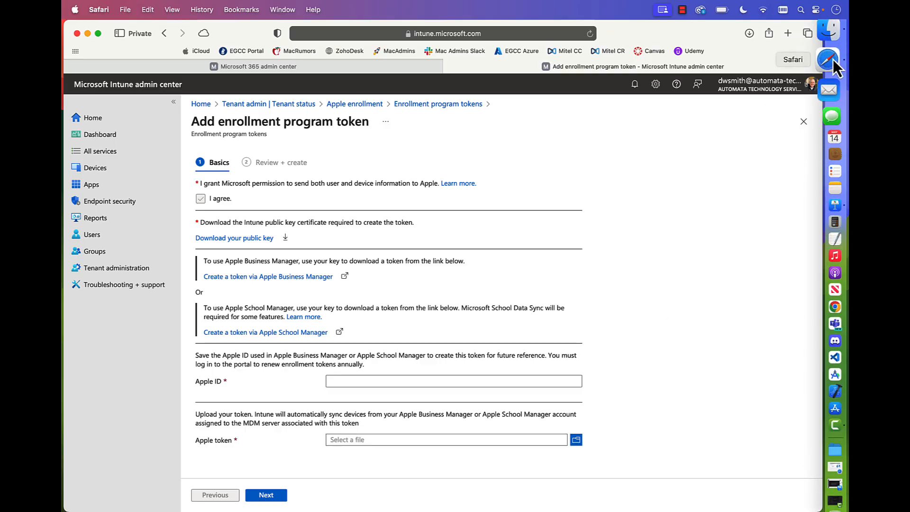
# Switch to the Apple Business Manager page and sign in with the saved managed Apple ID and its password.
pyautogui.click(283, 10)
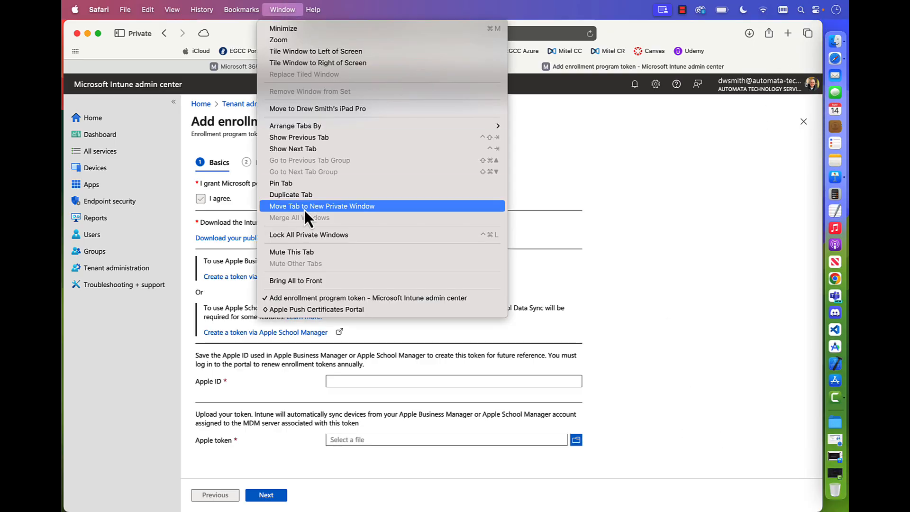
pyautogui.click(303, 311)
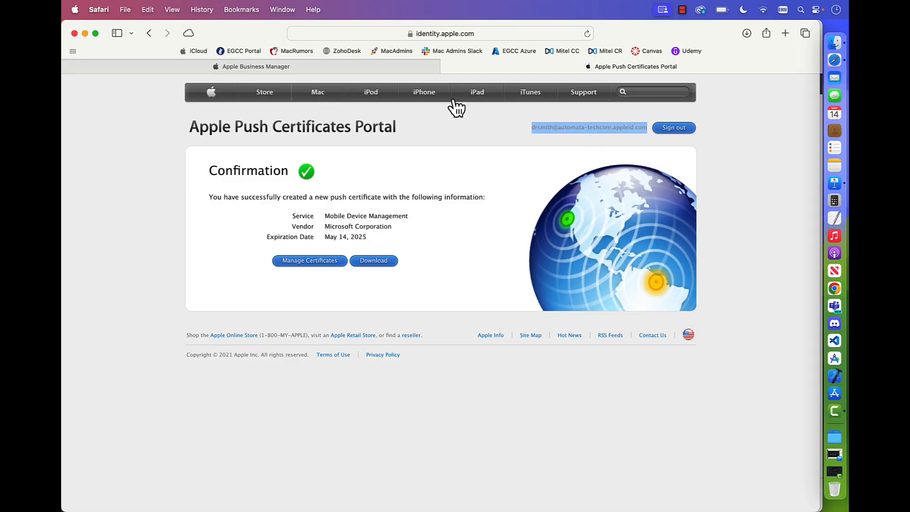
pyautogui.click(371, 69)
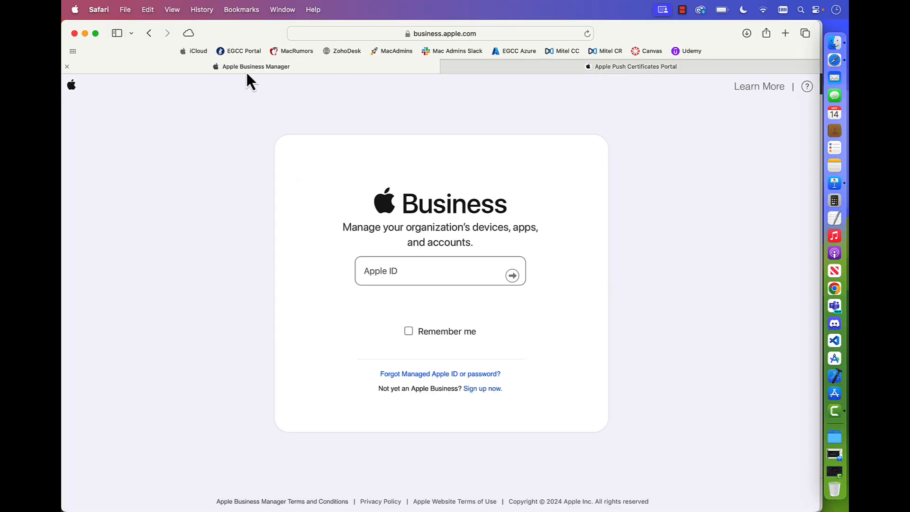
pyautogui.click(369, 271)
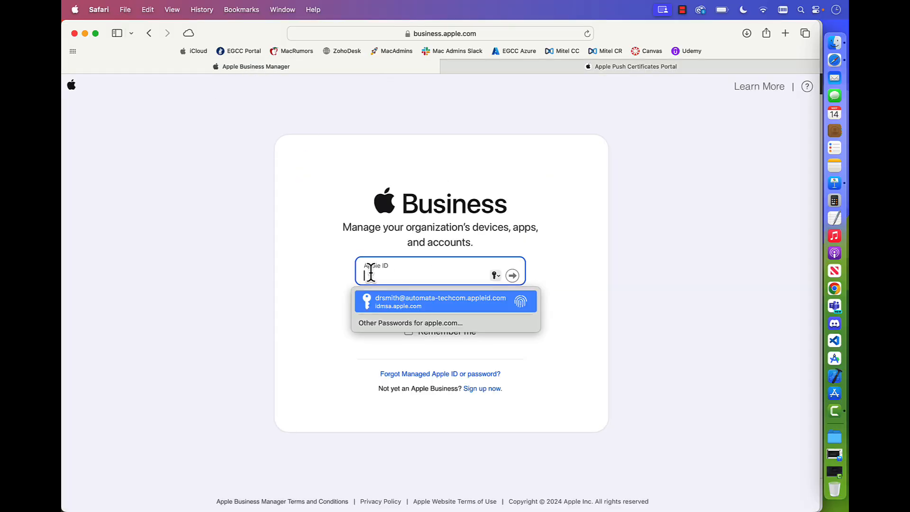
pyautogui.click(443, 307)
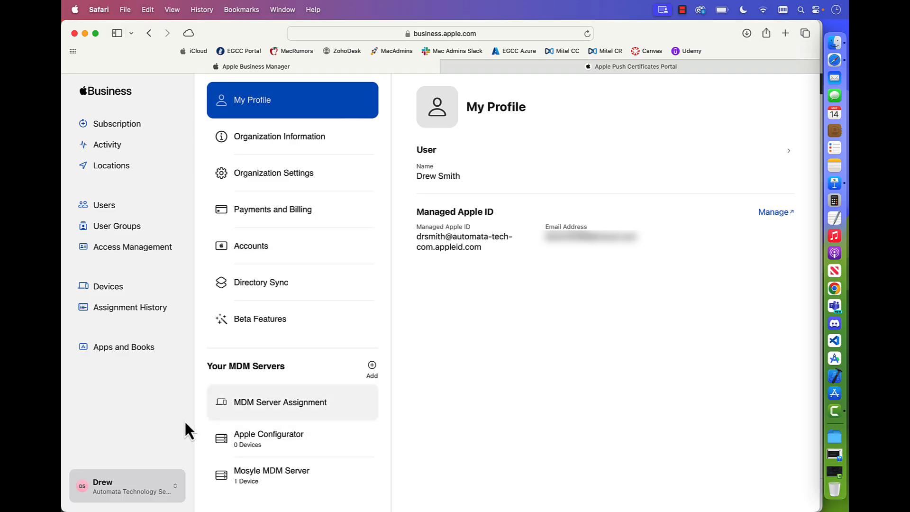
# Open the account preferences in Apple Business Manager and add a new MDM server.
pyautogui.click(109, 499)
pyautogui.click(141, 385)
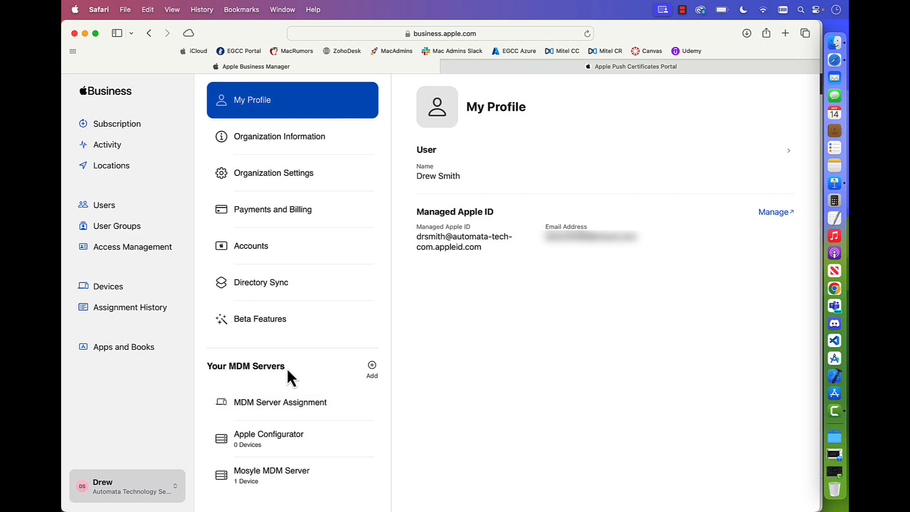
pyautogui.click(372, 366)
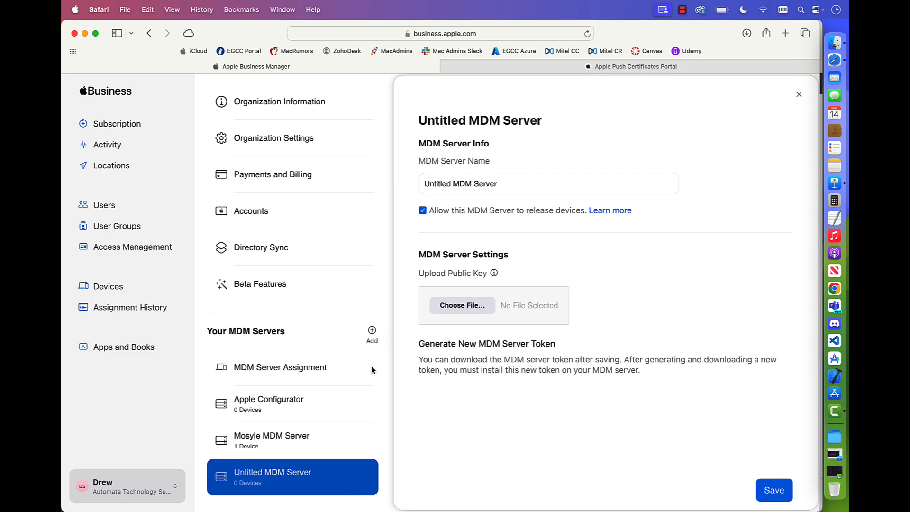
# Name the new MDM server "MS Intune MDM Server".
pyautogui.click(488, 184)
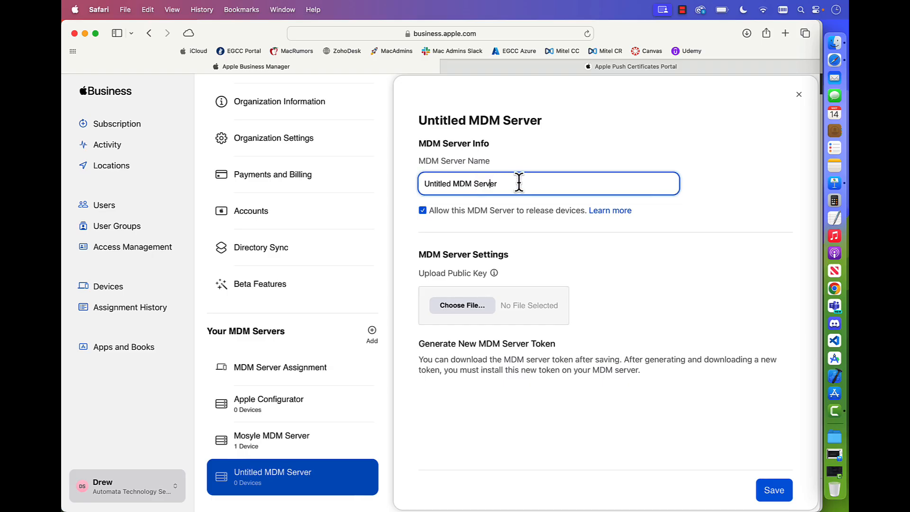
pyautogui.moveTo(508, 185); pyautogui.dragTo(374, 184)
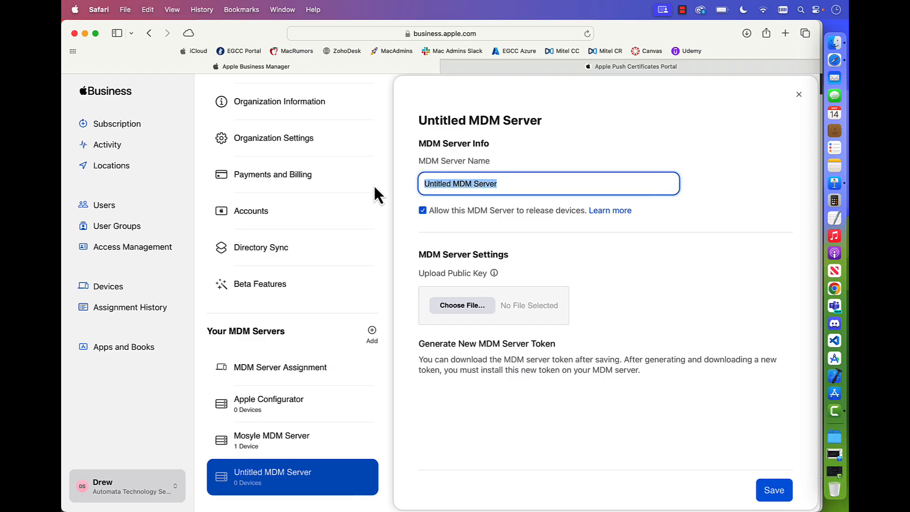
pyautogui.press('BackSpace')
pyautogui.write('Mi')
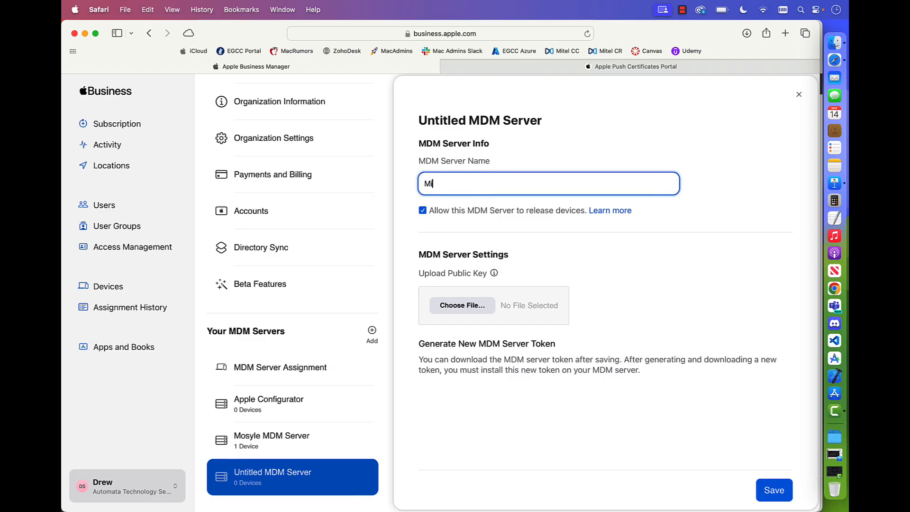
pyautogui.write('crosoft Intune MDM Server')
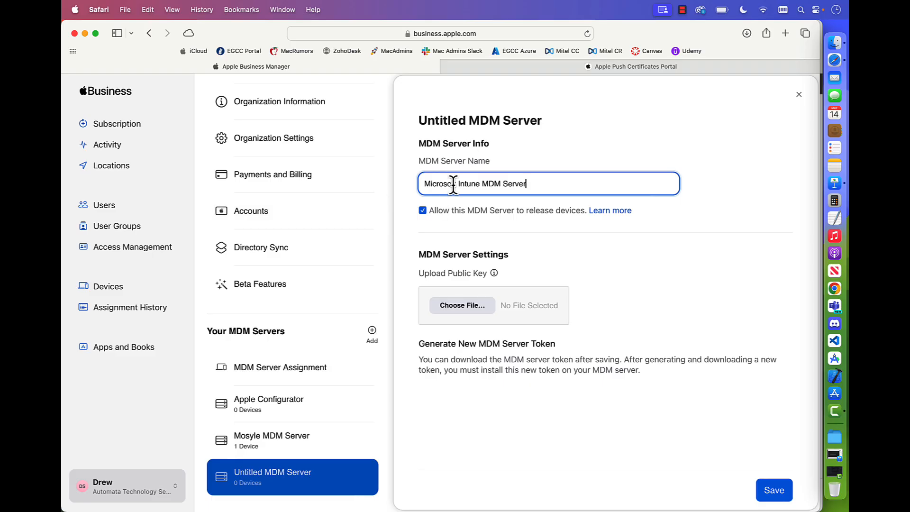
pyautogui.moveTo(456, 184); pyautogui.dragTo(429, 184)
pyautogui.write('S')
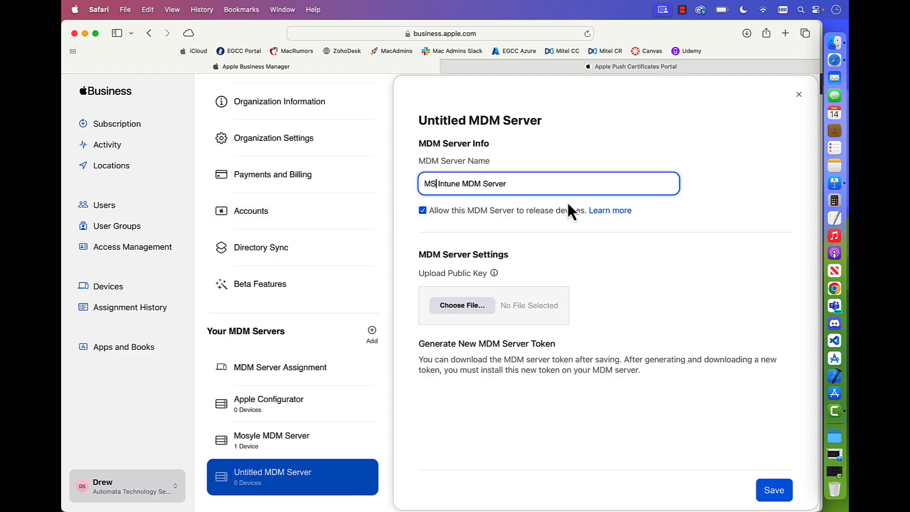
pyautogui.click(541, 185)
# Upload IntuneKey[05_14_24, 3_02 PM].pem from the desktop as the server's public key and save the MDM server.
pyautogui.click(456, 306)
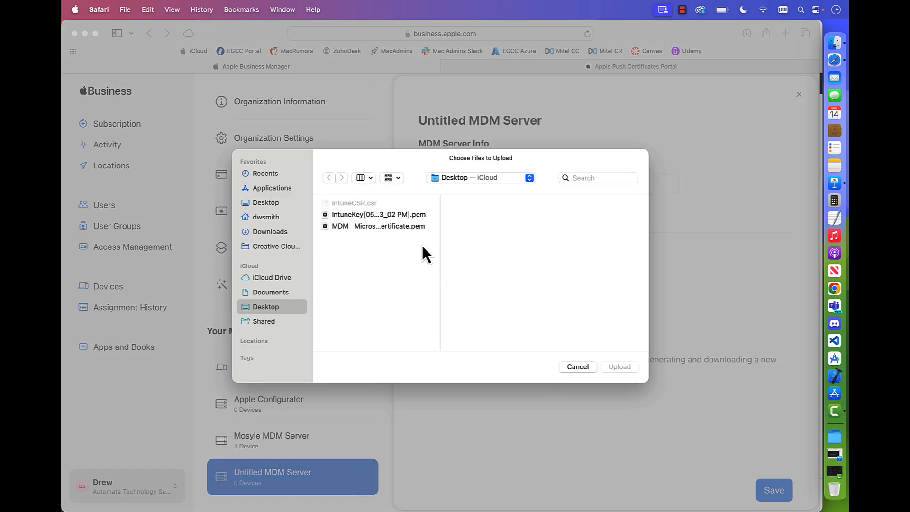
pyautogui.click(369, 216)
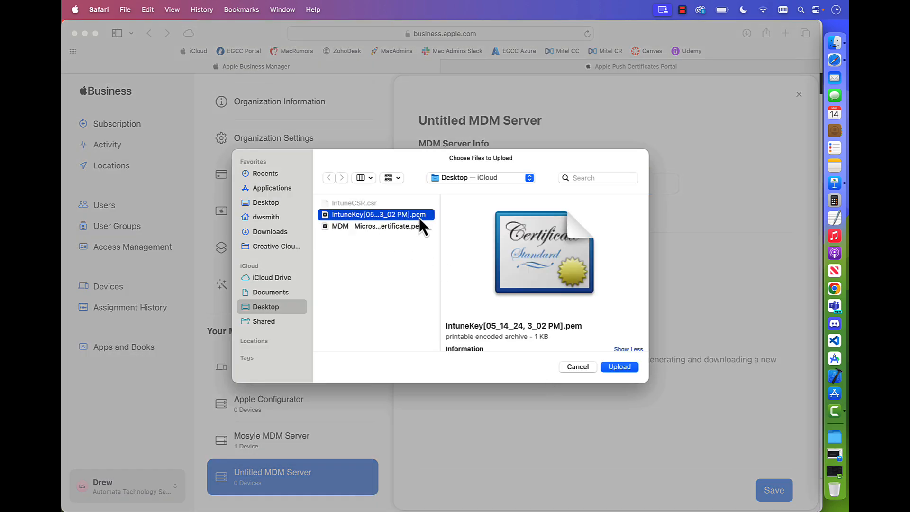
pyautogui.click(629, 372)
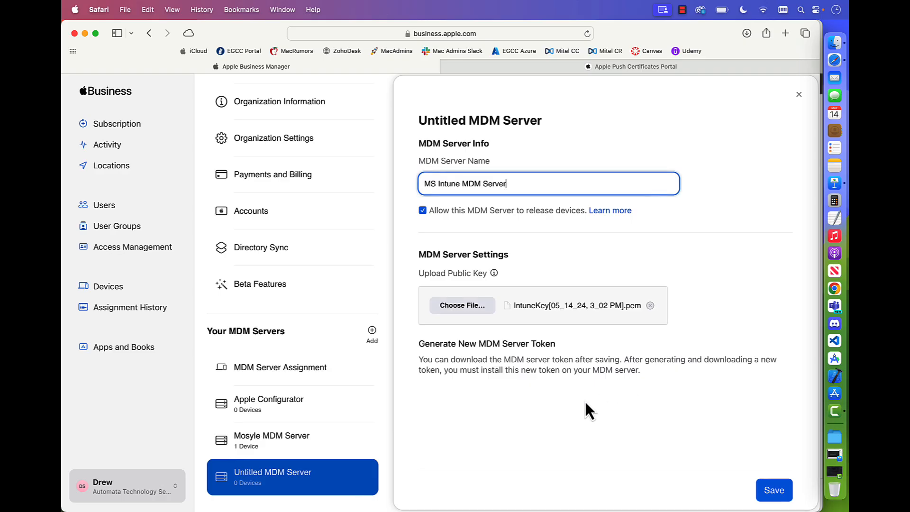
pyautogui.click(761, 486)
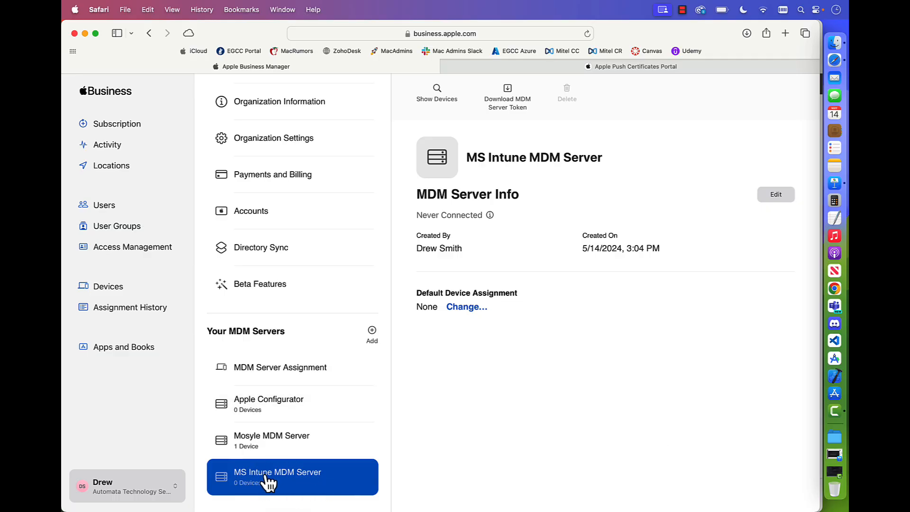
# Download the MDM server token for MS Intune MDM Server and place the .p7m file on the desktop.
pyautogui.click(508, 91)
pyautogui.click(540, 330)
pyautogui.moveTo(710, 25); pyautogui.dragTo(589, 26)
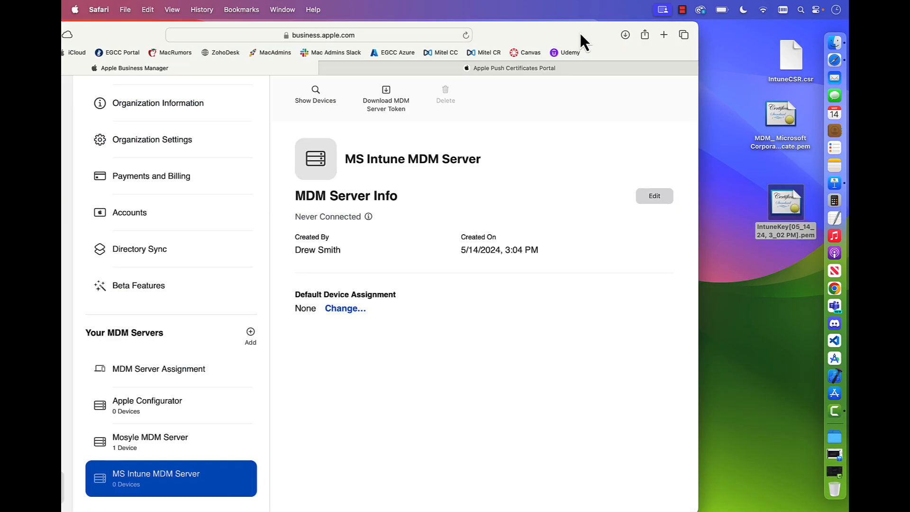
pyautogui.click(625, 35)
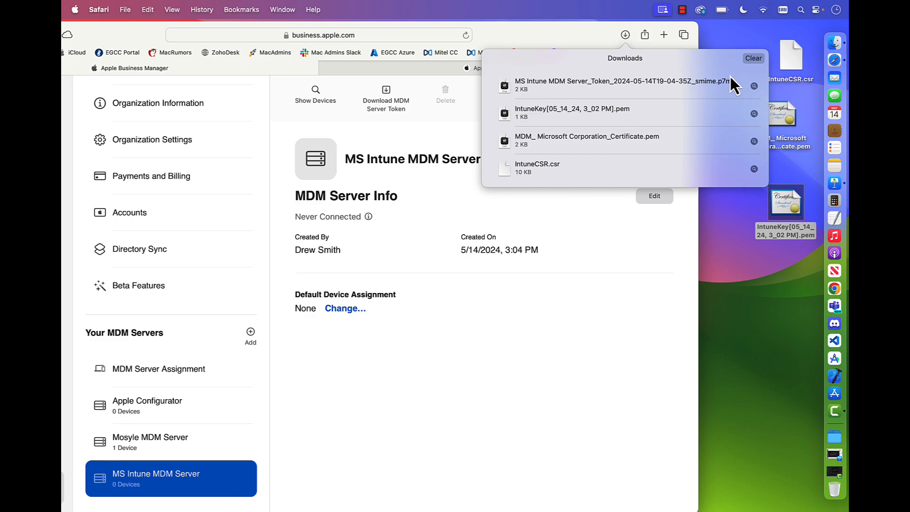
pyautogui.moveTo(505, 84); pyautogui.dragTo(755, 292)
pyautogui.click(554, 37)
pyautogui.doubleClick(541, 35)
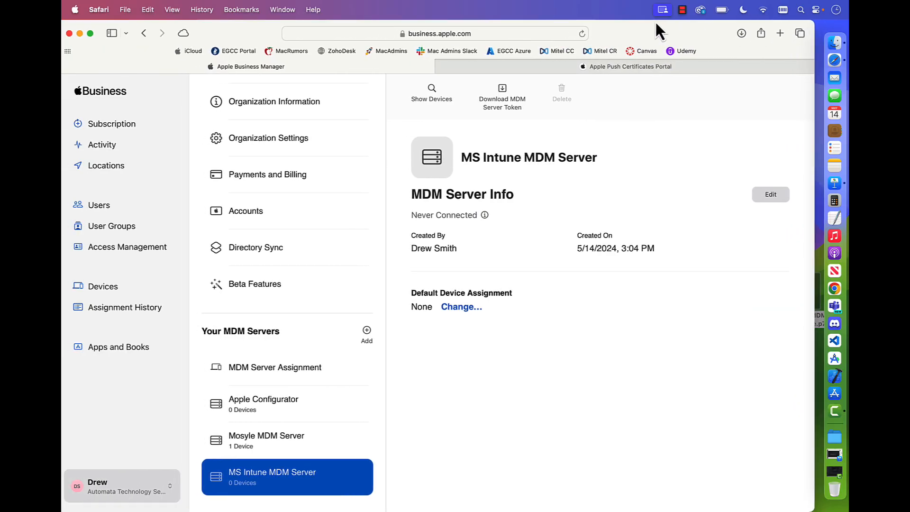
# Return to the Intune enrollment program token form and paste the managed Apple ID into the Apple ID field.
pyautogui.click(81, 33)
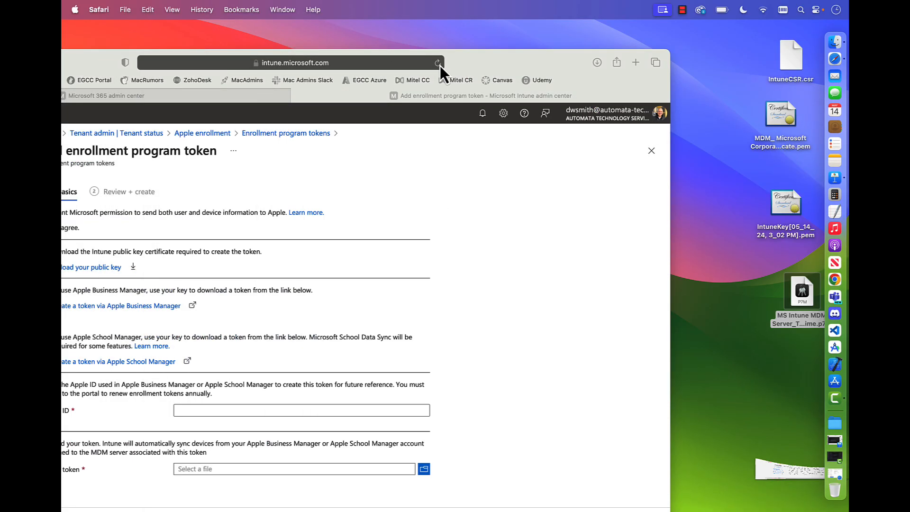
pyautogui.doubleClick(669, 31)
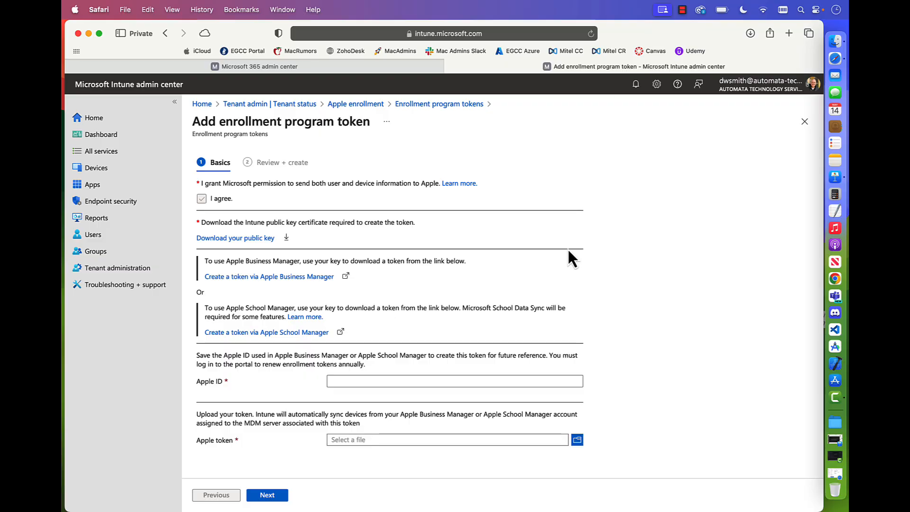
pyautogui.click(352, 382)
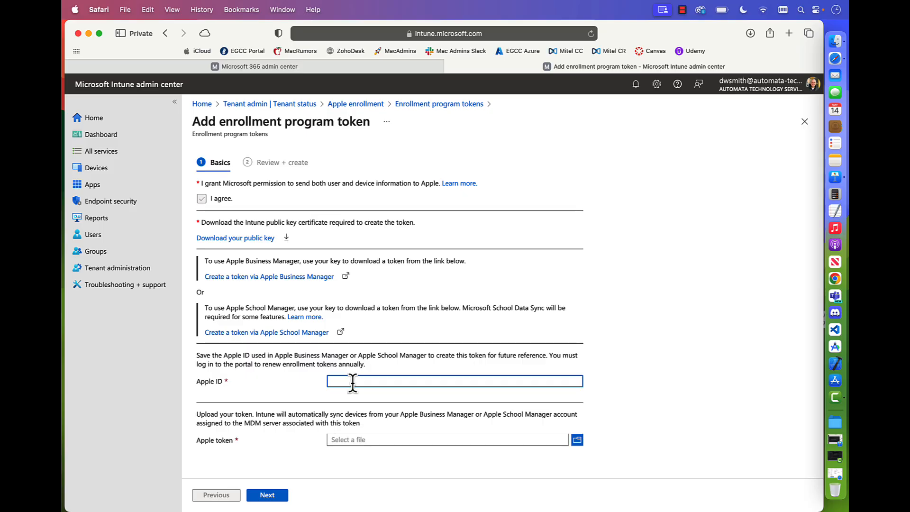
pyautogui.press('super+v')
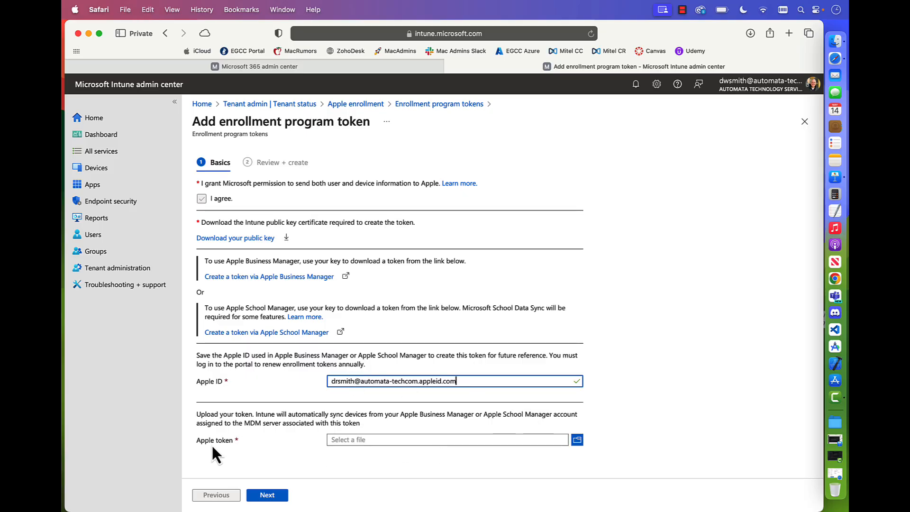
# Upload MS Intune MDM Server_Token_2024-05-14T19-04-35Z_smime.p7m from the desktop as the Apple token and create the enrollment program token.
pyautogui.click(576, 440)
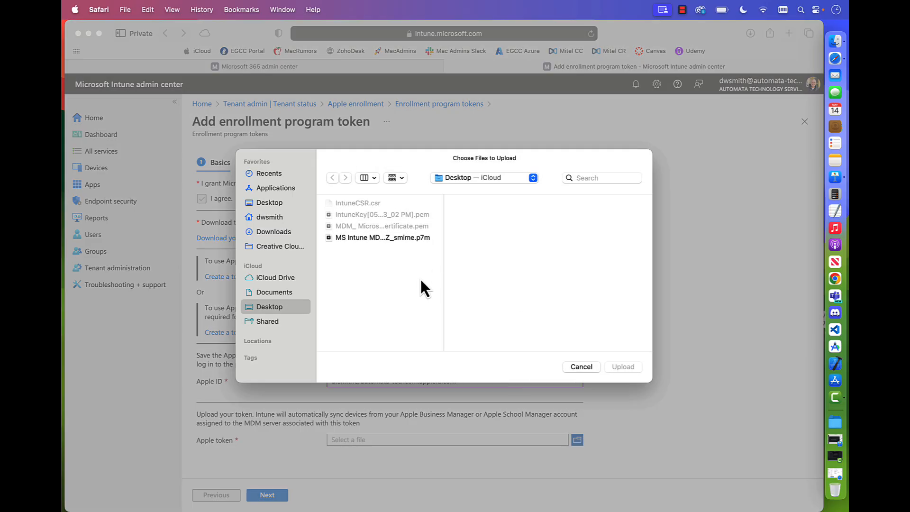
pyautogui.click(368, 238)
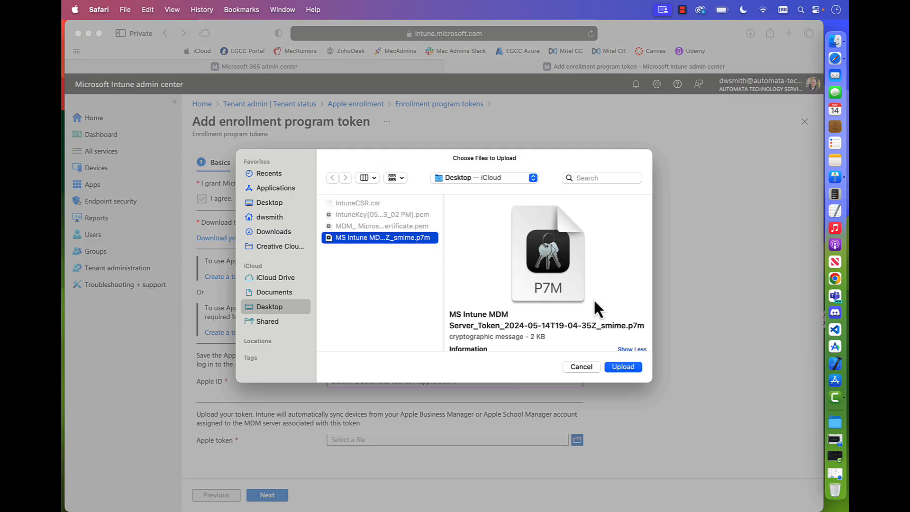
pyautogui.click(624, 367)
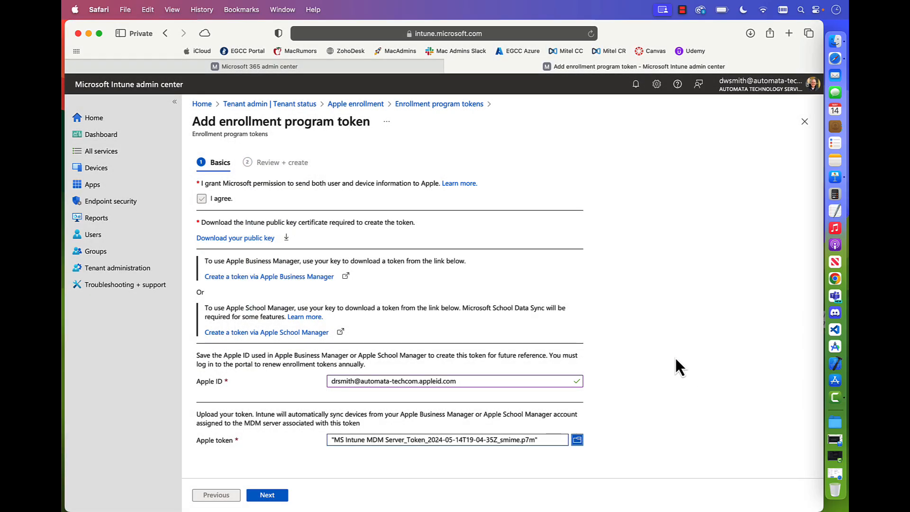
pyautogui.click(267, 495)
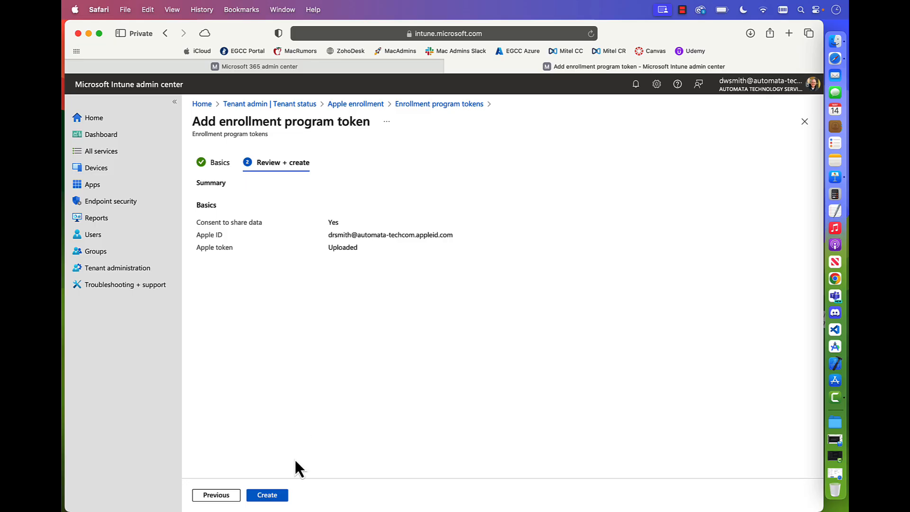
pyautogui.click(268, 496)
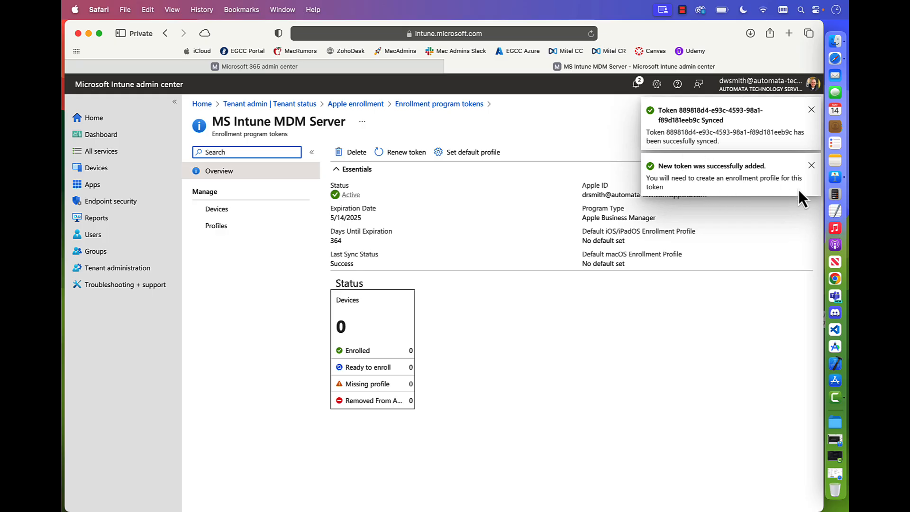
pyautogui.click(812, 110)
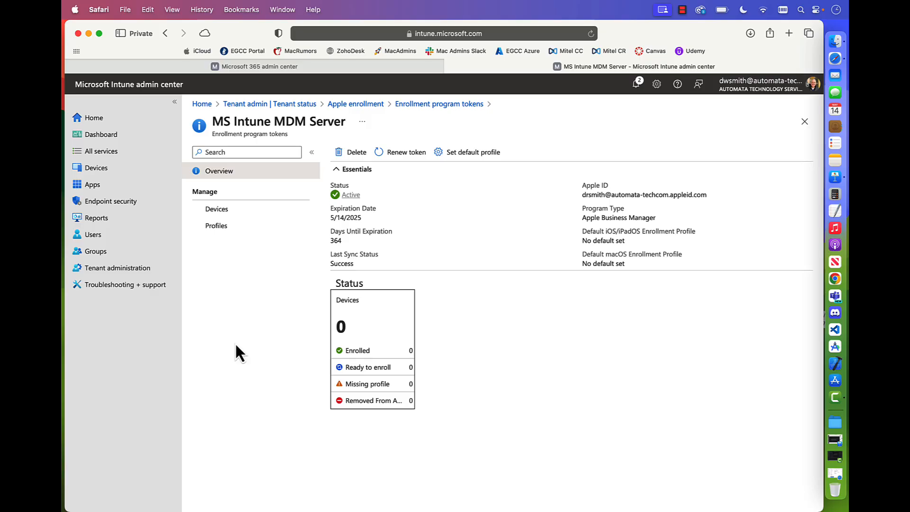
# View the devices synced to MS Intune MDM Server, and switch to Apple Business Manager to view the organization's device list.
pyautogui.click(213, 209)
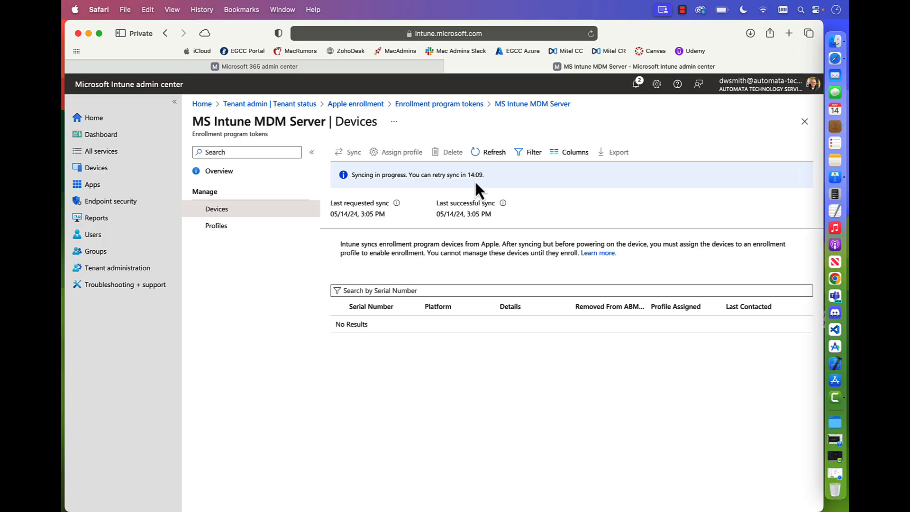
pyautogui.click(835, 473)
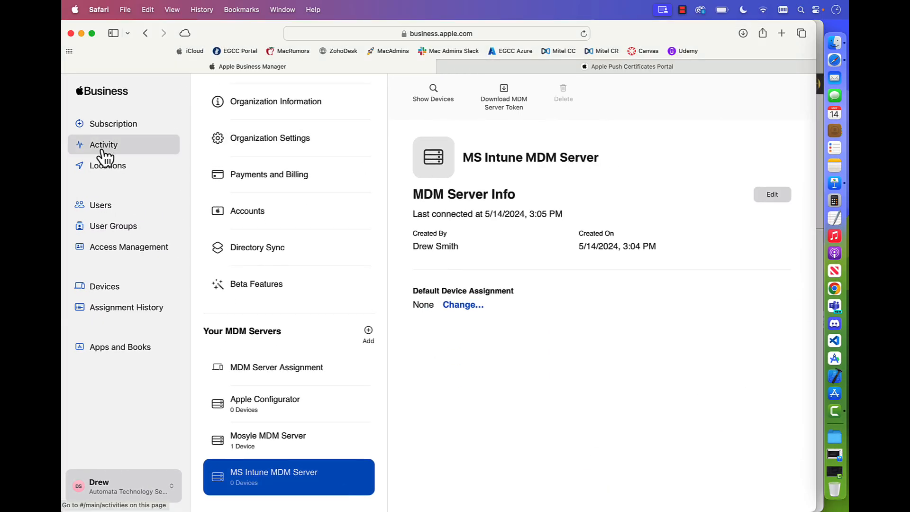
pyautogui.click(104, 287)
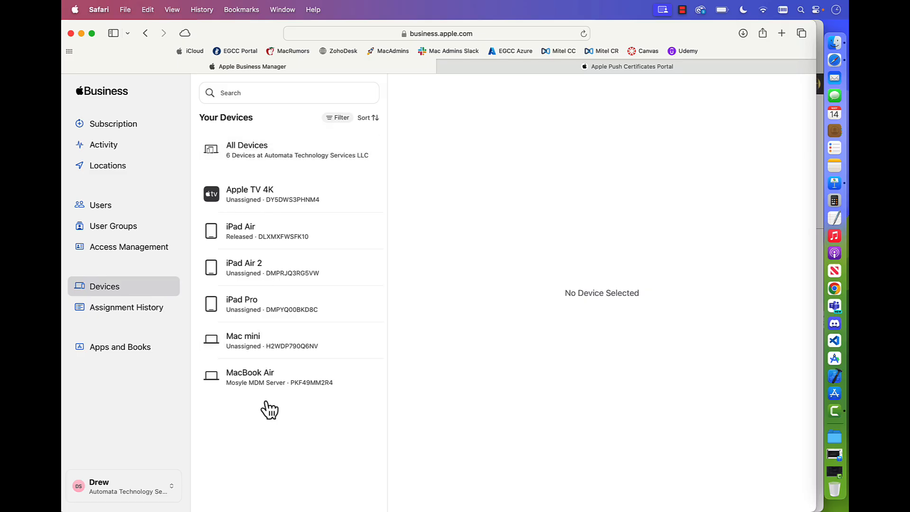
pyautogui.moveTo(221, 34); pyautogui.dragTo(334, 139)
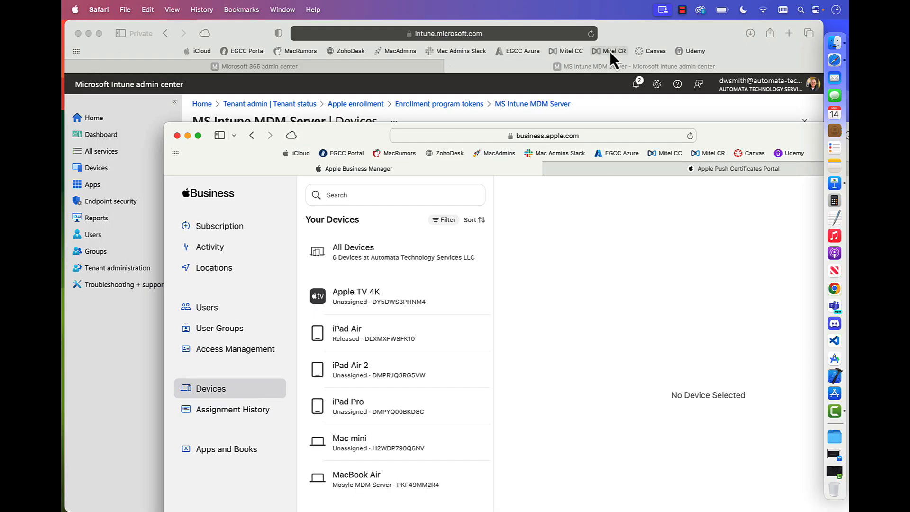
# Return to Intune, reload the Tenant status page and check the connector status of the DEP connectors.
pyautogui.click(635, 30)
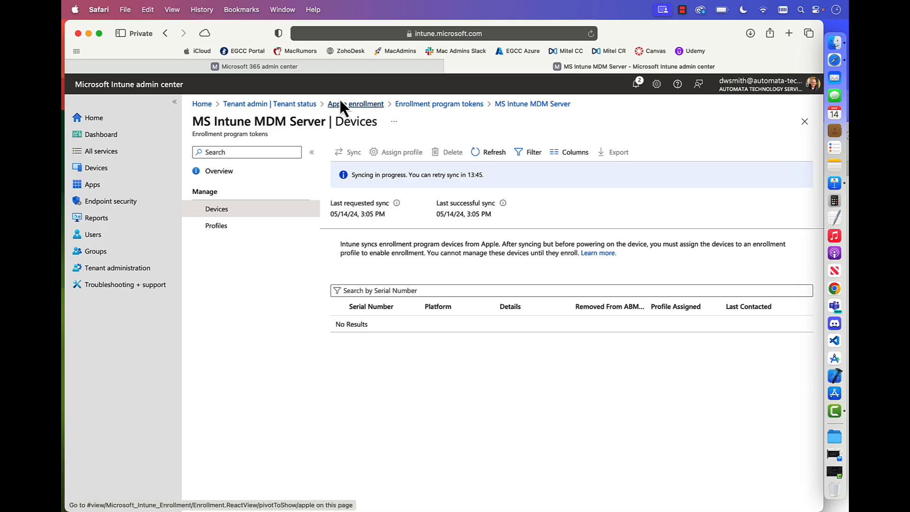
pyautogui.click(270, 104)
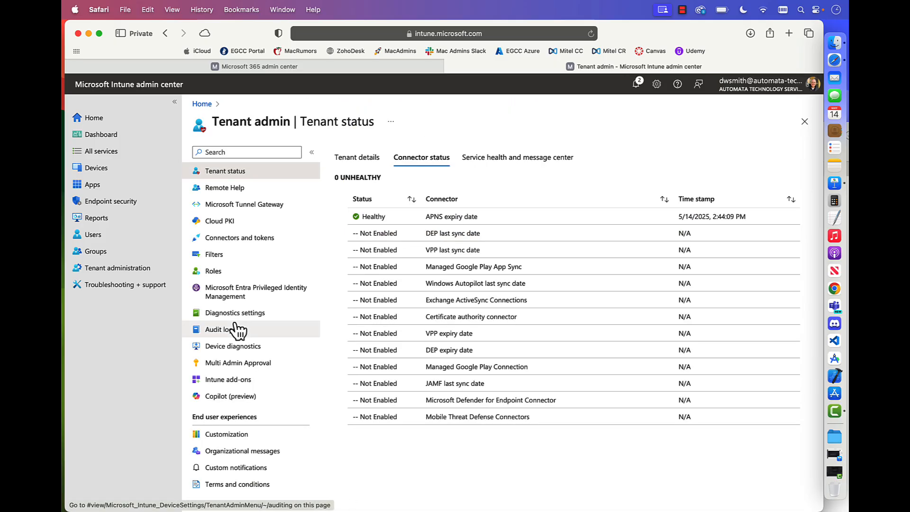
pyautogui.click(590, 34)
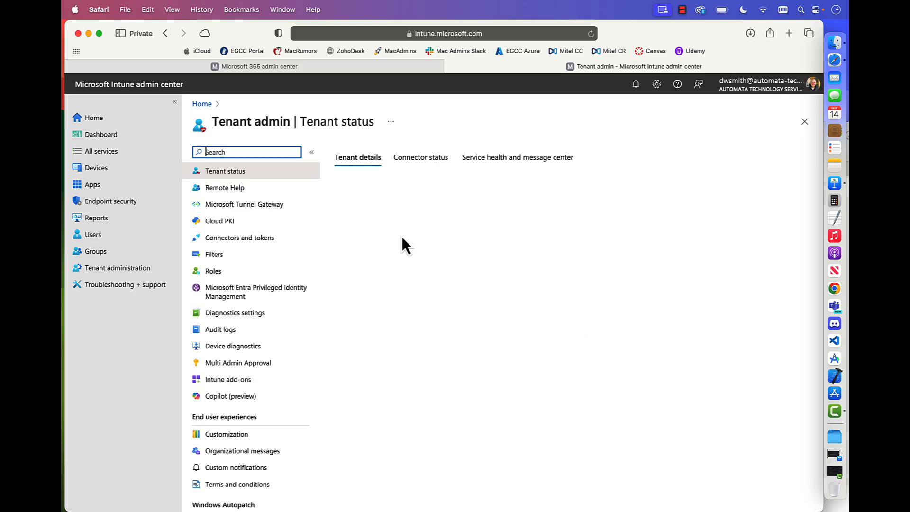
pyautogui.click(506, 162)
pyautogui.click(419, 162)
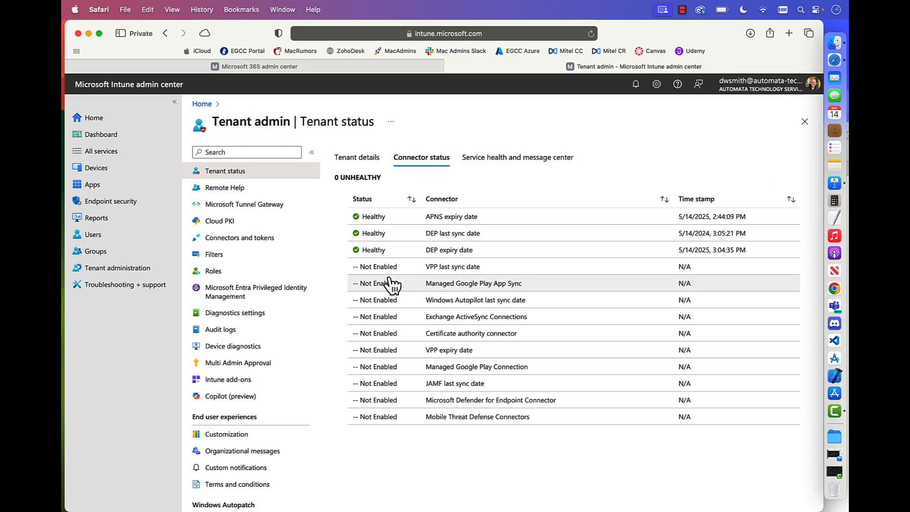